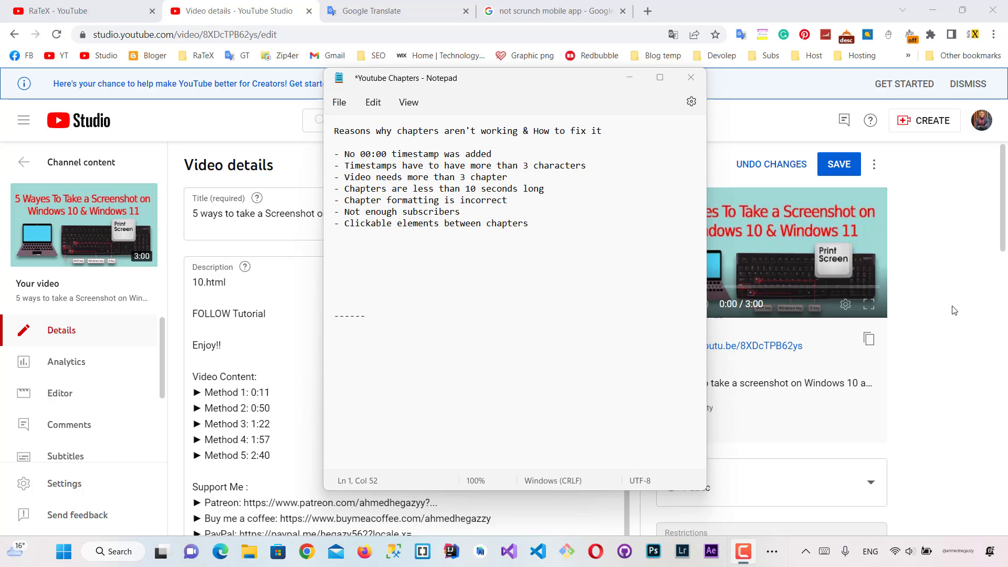
Pick out the missing-00:00-timestamp reason in Notepad, then bring up the description showing Method 1 at 0:11.
{"action": "key", "text": "ctrl+End"}
{"action": "left_click", "coordinate": [471, 133]}
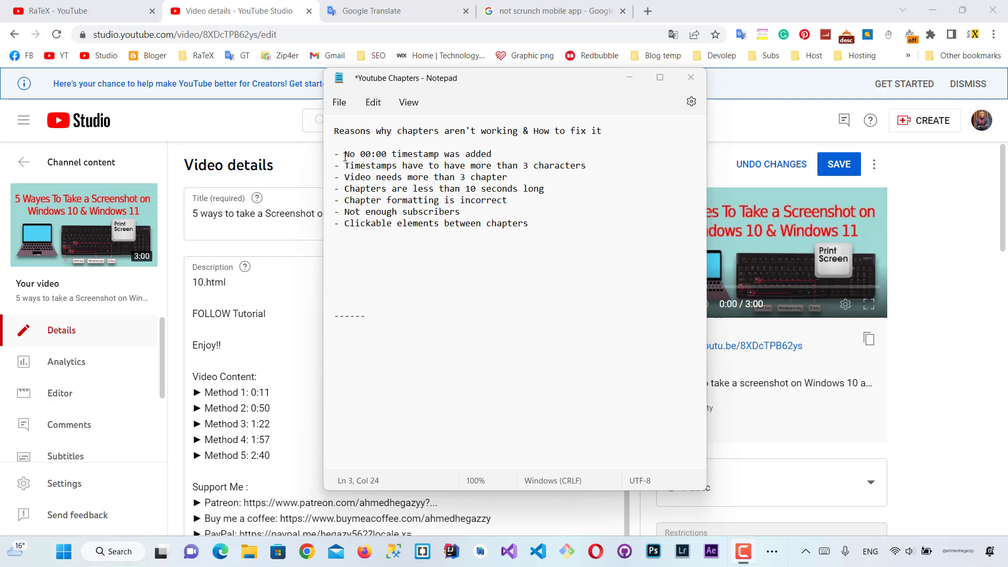
{"action": "left_click_drag", "start_coordinate": [345, 157], "coordinate": [491, 157]}
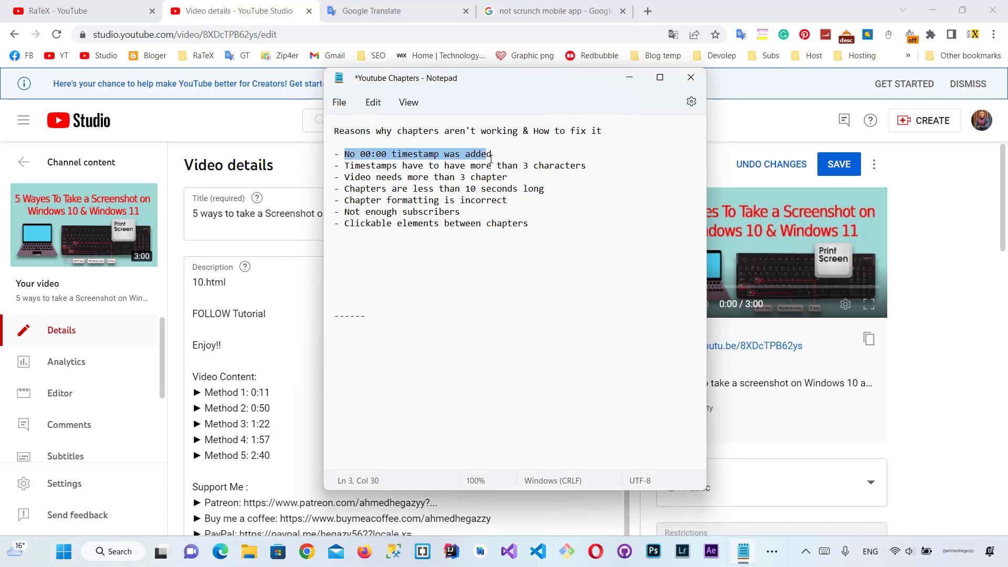
{"action": "left_click", "coordinate": [362, 156]}
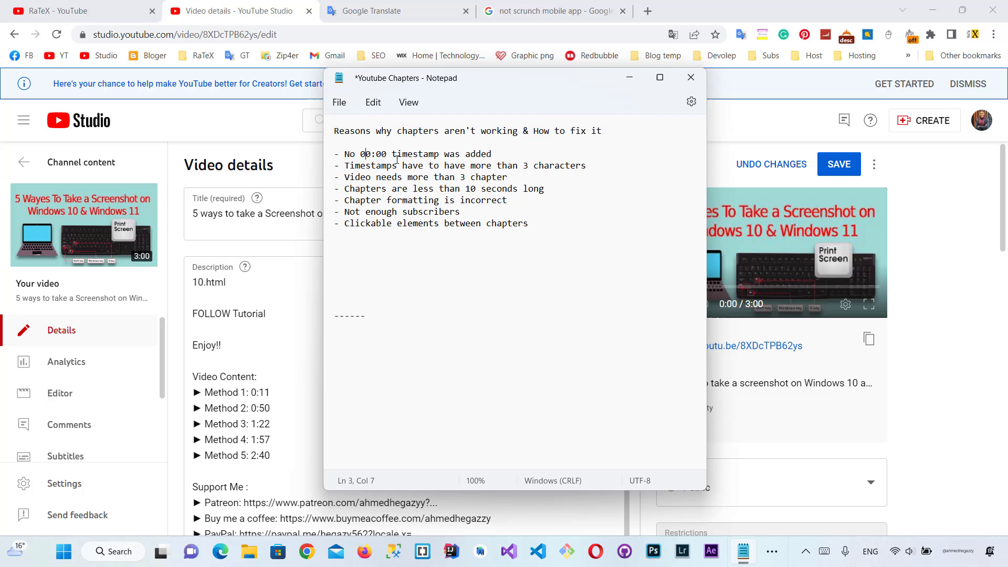
{"action": "double_click", "coordinate": [362, 155]}
{"action": "key", "text": "ctrl+c"}
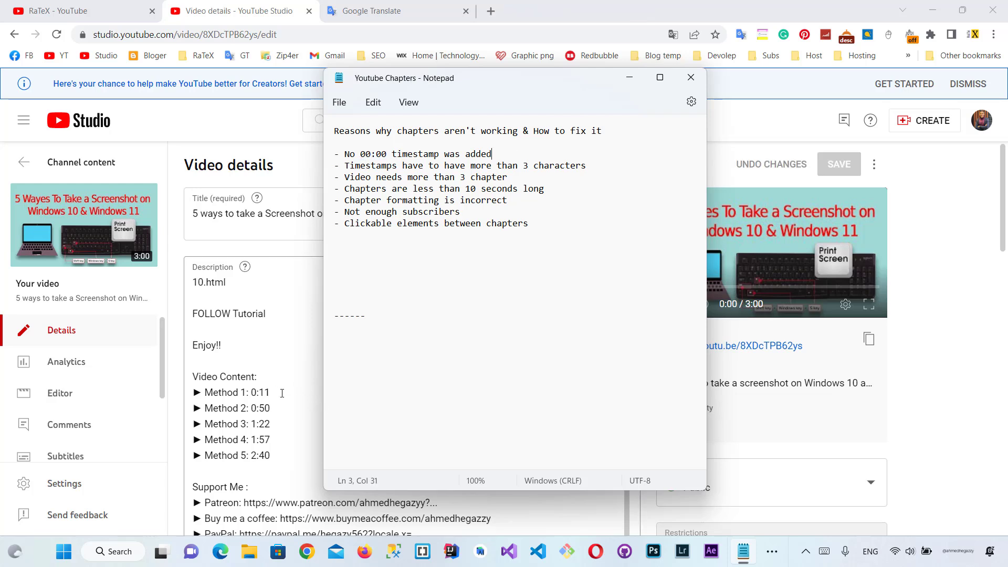
{"action": "left_click", "coordinate": [282, 393]}
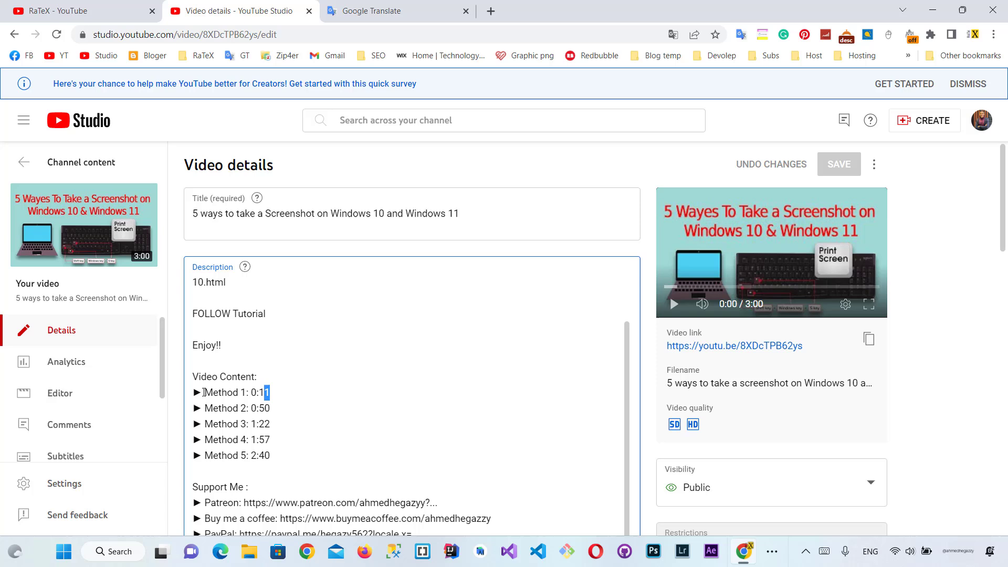
{"action": "mouse_move", "coordinate": [270, 394]}
{"action": "left_mouse_down"}
{"action": "mouse_move", "coordinate": [196, 393]}
{"action": "mouse_move", "coordinate": [285, 397]}
{"action": "left_mouse_up"}
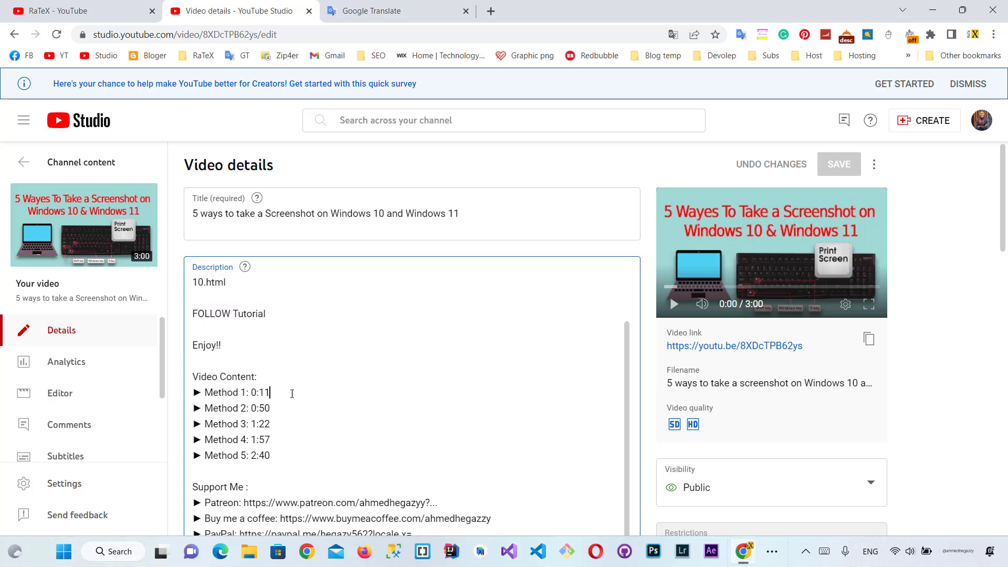
Open the video's watch page in a new tab and return to Studio's Video details.
{"action": "left_click", "coordinate": [733, 347]}
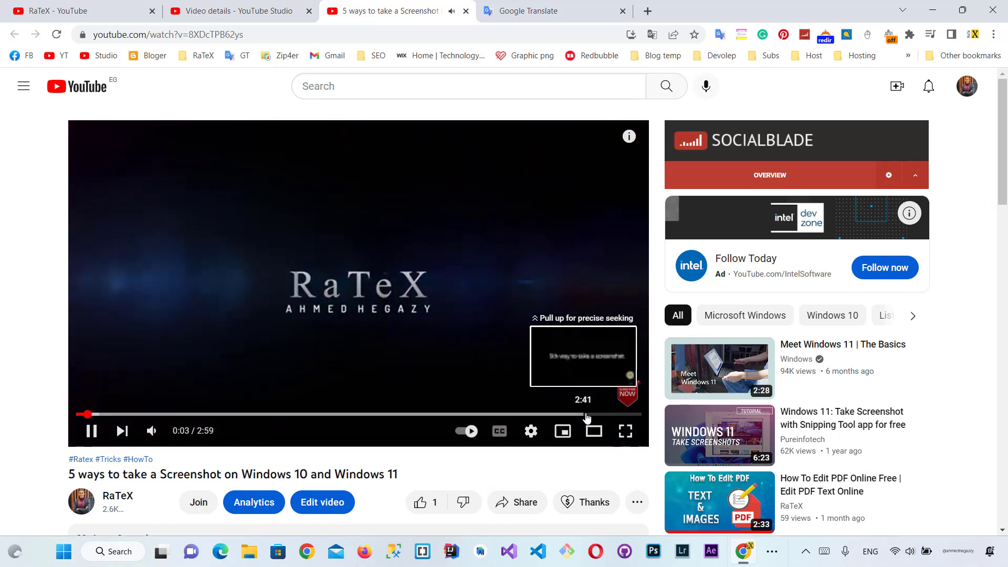
{"action": "key", "text": "ctrl+shift+Tab"}
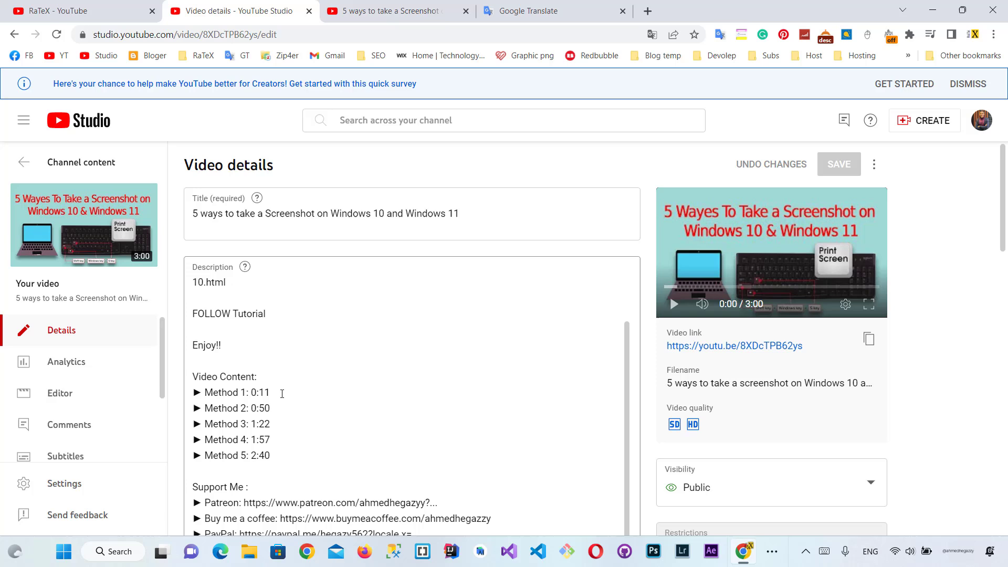
Insert a 'test: 00:00' line right below 'Video Content:' in the description and save it.
{"action": "left_click", "coordinate": [292, 377]}
{"action": "key", "text": "Return"}
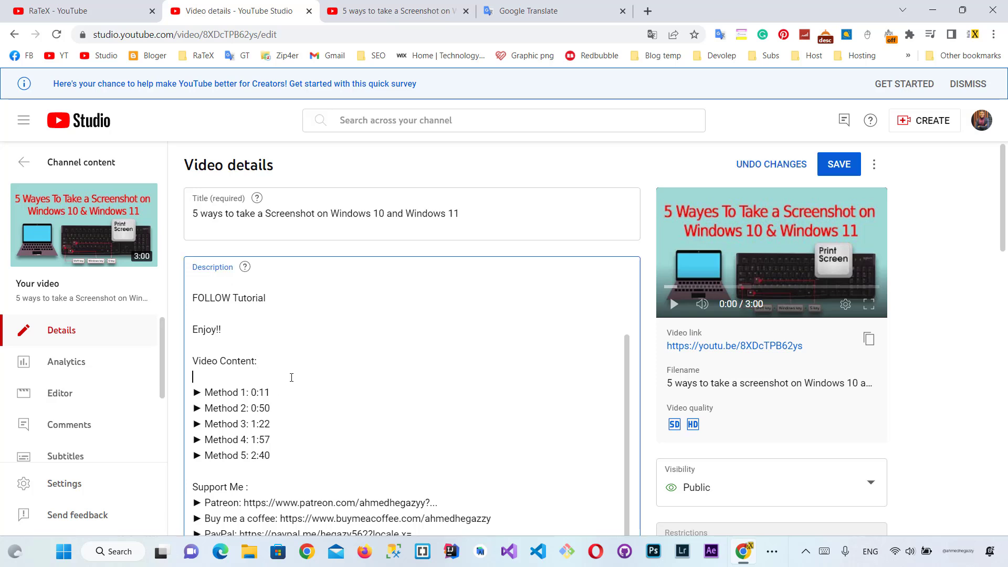
{"action": "type", "text": "test:"}
{"action": "key", "text": "ctrl+v"}
{"action": "left_click_drag", "start_coordinate": [214, 377], "coordinate": [242, 377]}
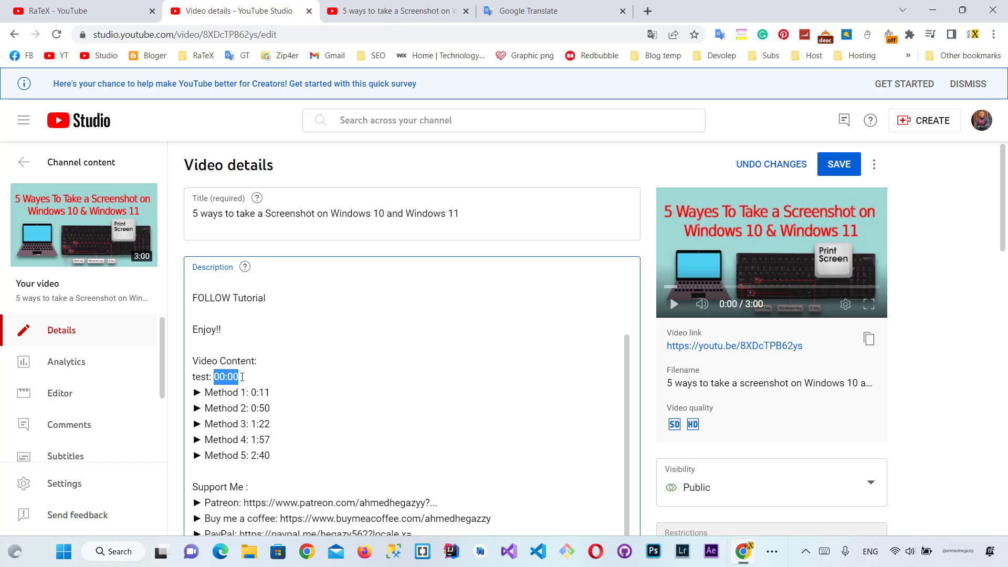
{"action": "left_click", "coordinate": [245, 380]}
{"action": "left_click", "coordinate": [839, 164]}
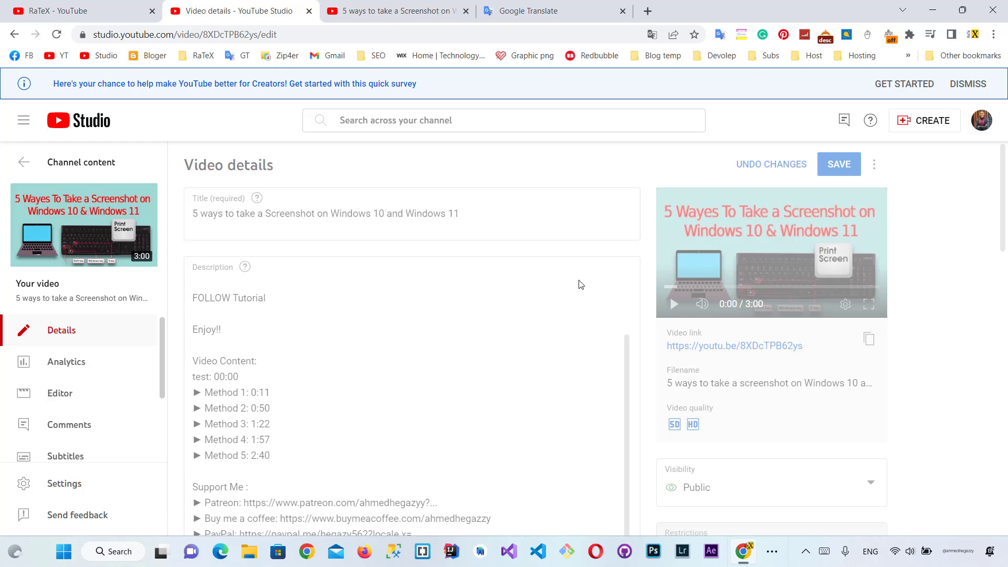
Reload the watch page to check for the test chapter, pause playback, then return to the Notepad notes.
{"action": "left_click", "coordinate": [381, 15]}
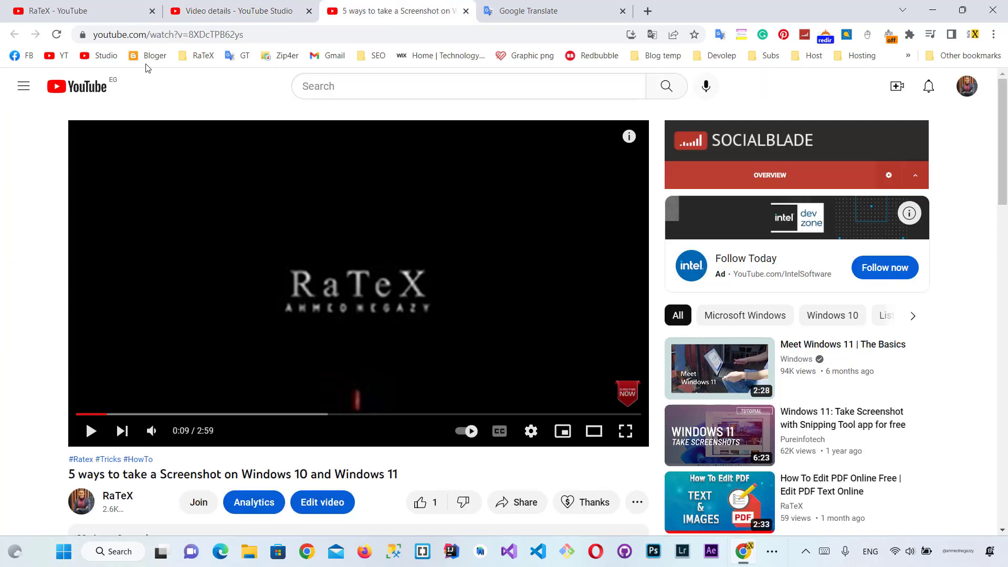
{"action": "left_click", "coordinate": [56, 34]}
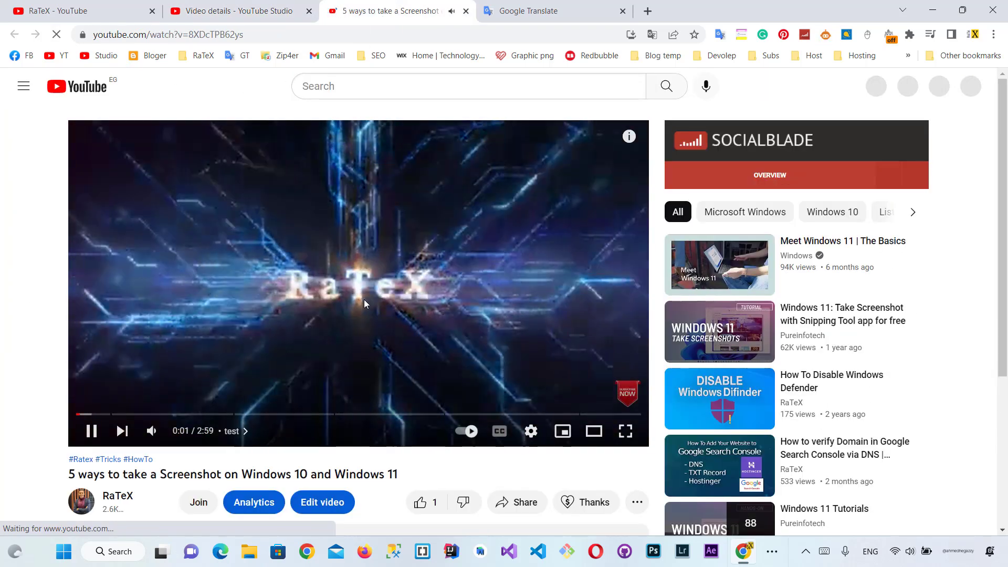
{"action": "key", "text": "space"}
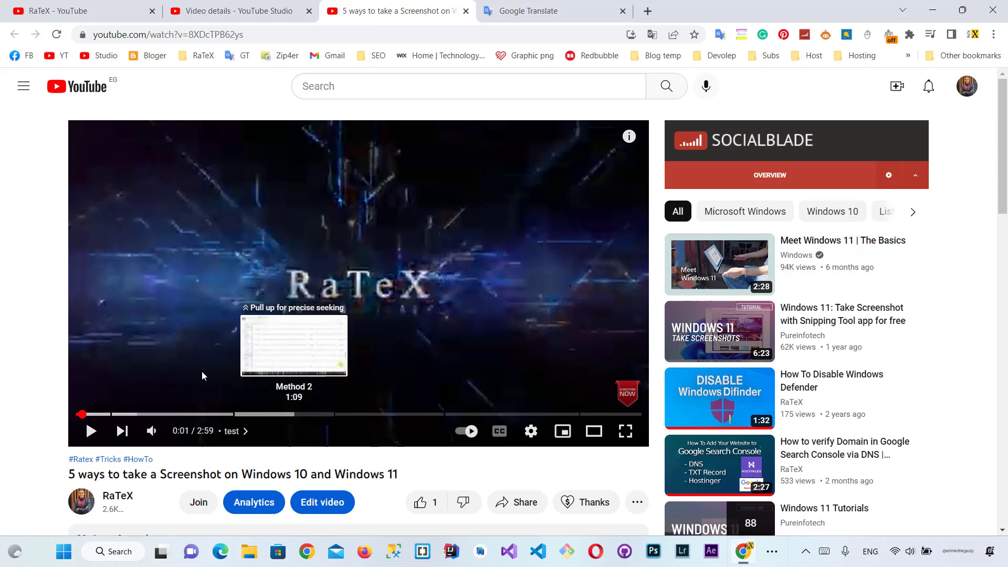
{"action": "left_click", "coordinate": [239, 10]}
{"action": "key", "text": "alt+Tab"}
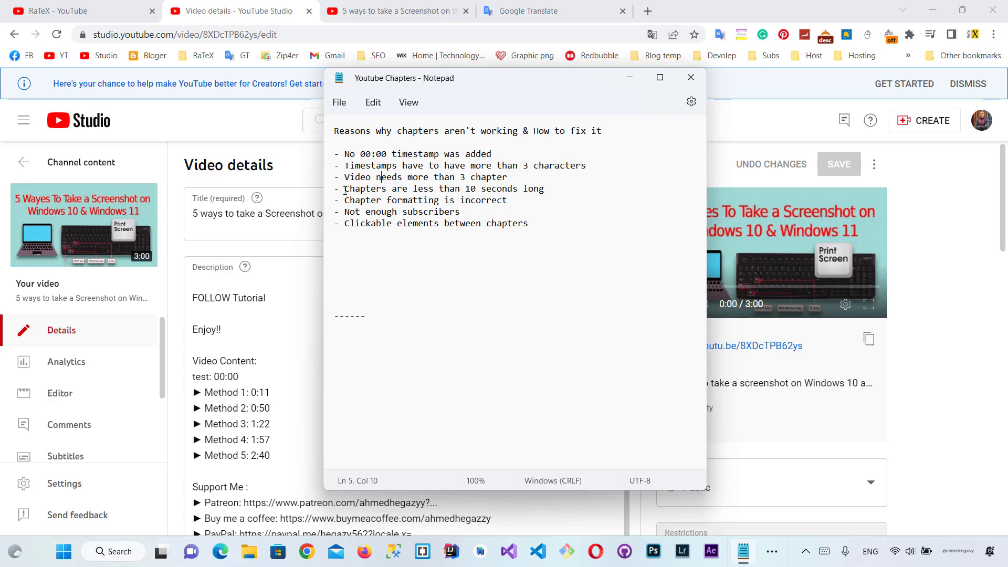
Copy the ▶ arrow marker from before Method 1 to place before the Test: 00:00 chapter.
{"action": "key", "text": "alt+Tab"}
{"action": "left_click_drag", "start_coordinate": [204, 392], "coordinate": [284, 407]}
{"action": "key", "text": "alt+Tab"}
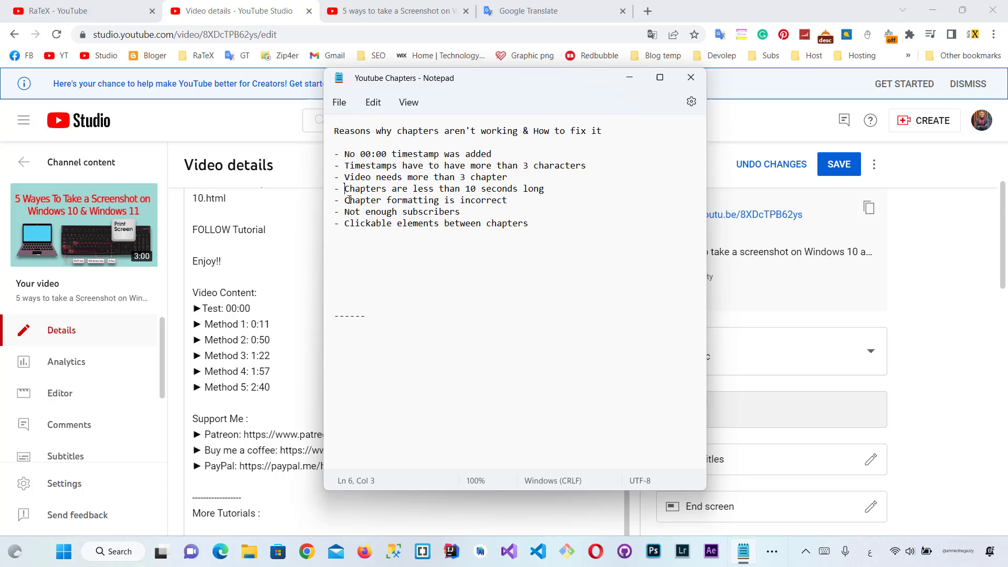
Check the chapters-too-short reason and move Method 2's timestamp from 0:50 to 0:12.
{"action": "left_click_drag", "start_coordinate": [345, 191], "coordinate": [590, 189]}
{"action": "key", "text": "alt+Tab"}
{"action": "left_click", "coordinate": [255, 298]}
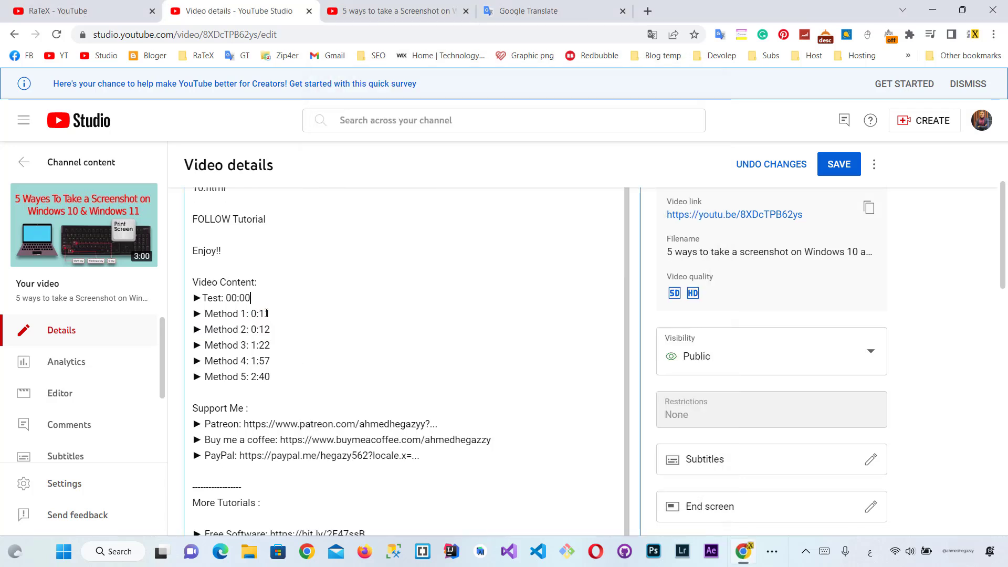
{"action": "left_click", "coordinate": [269, 329], "text": "shift"}
{"action": "left_click", "coordinate": [275, 331]}
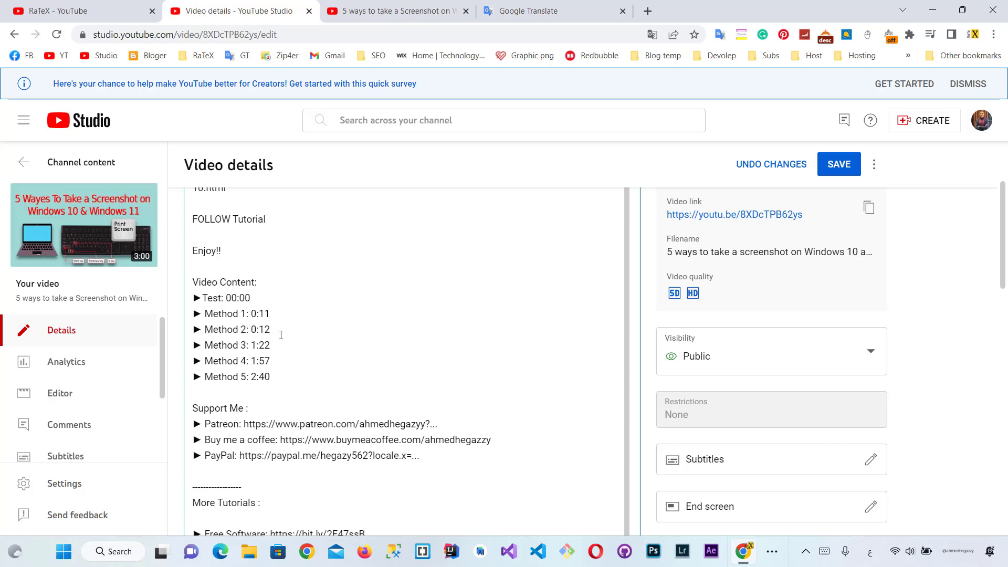
{"action": "key", "text": "alt+Tab"}
{"action": "left_click_drag", "start_coordinate": [460, 224], "coordinate": [346, 224]}
{"action": "left_click", "coordinate": [461, 224]}
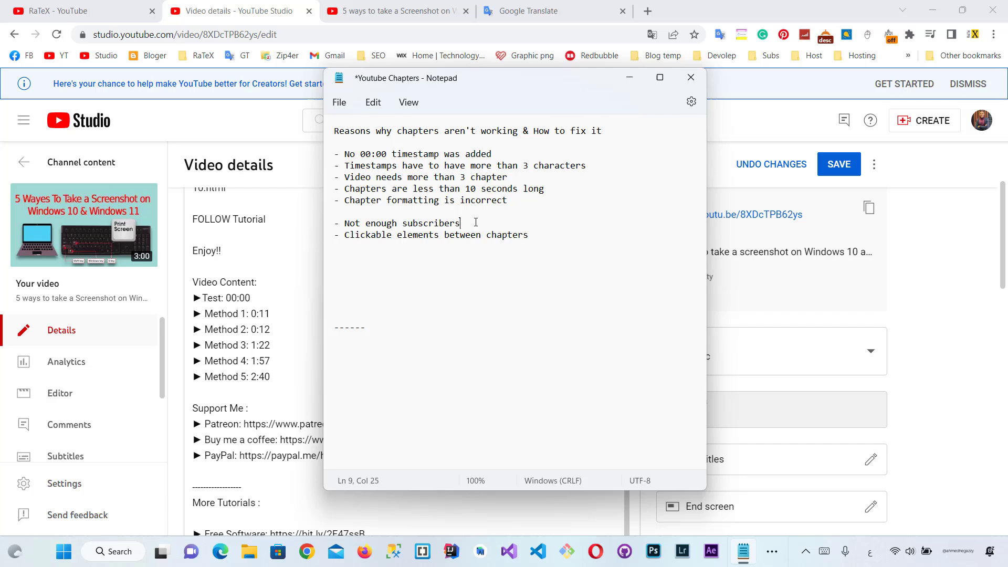